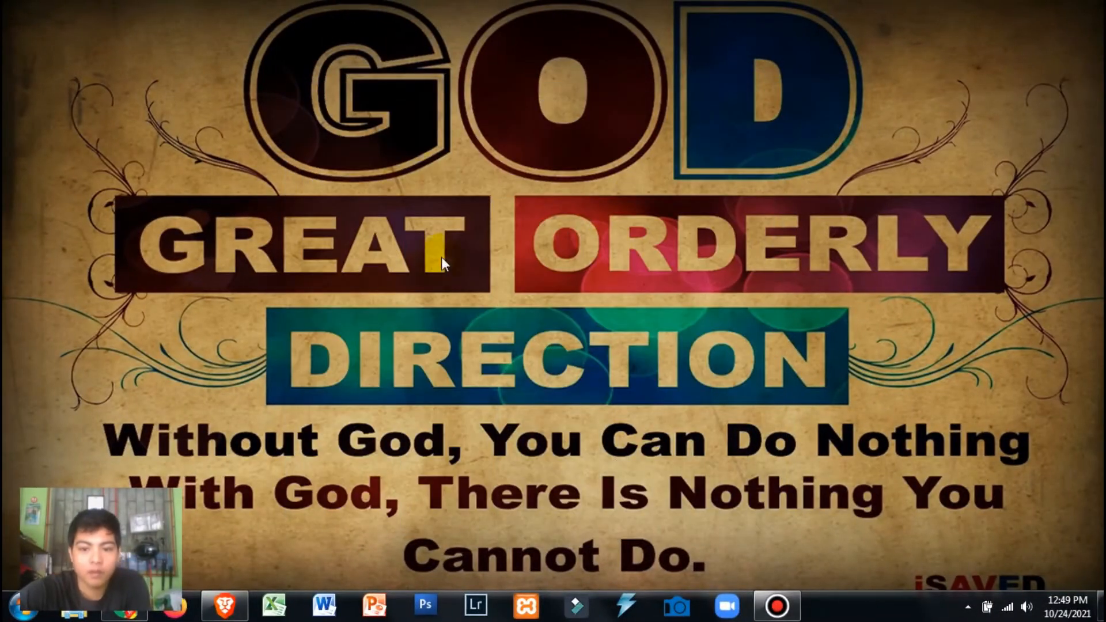
right_click(404, 164)
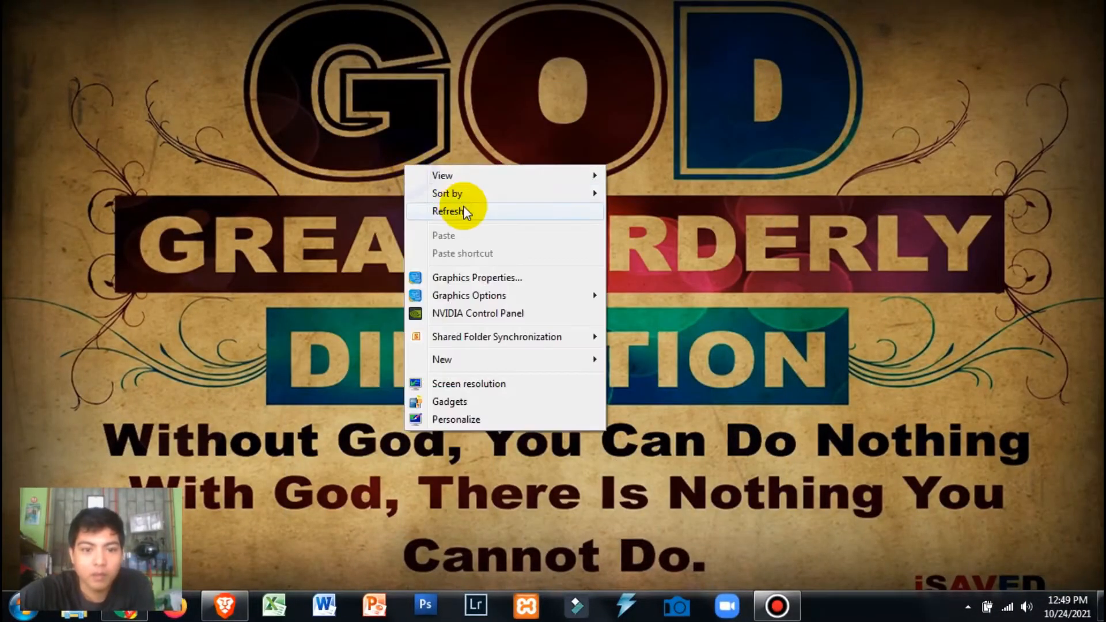
click(463, 205)
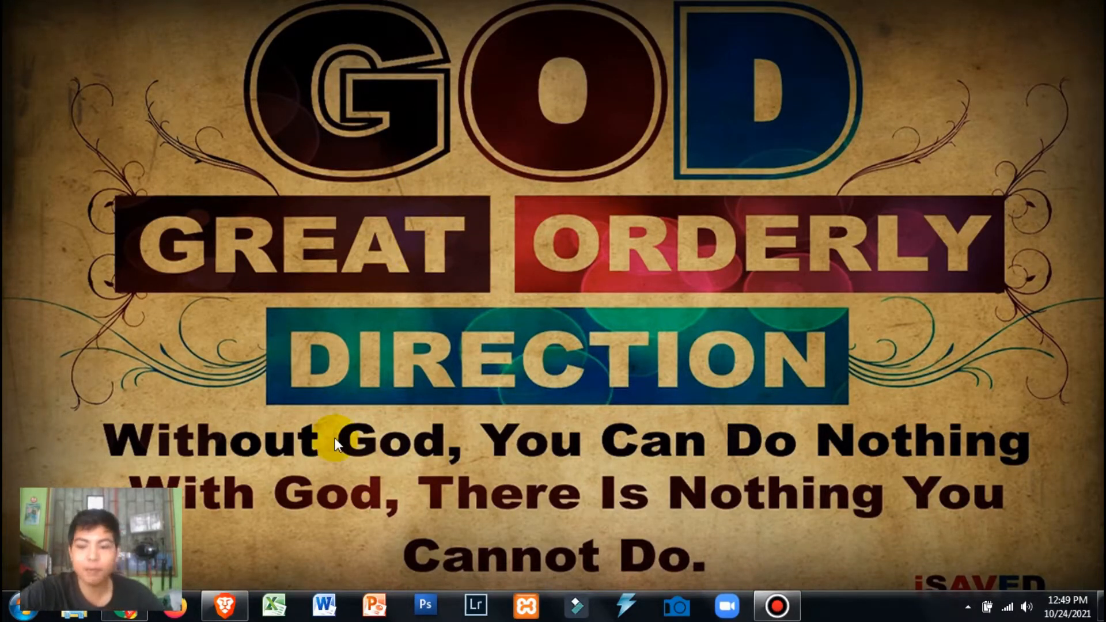
Step: Find and open Computer Management from the desktop, maximize its window and show Disk Management
click(18, 617)
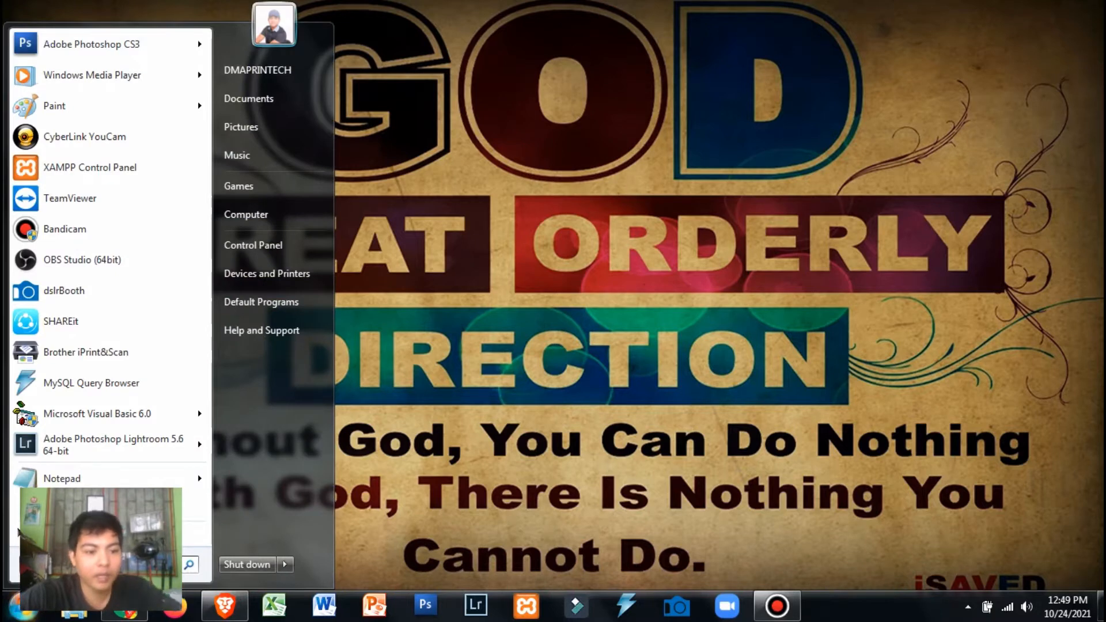
text(computer)
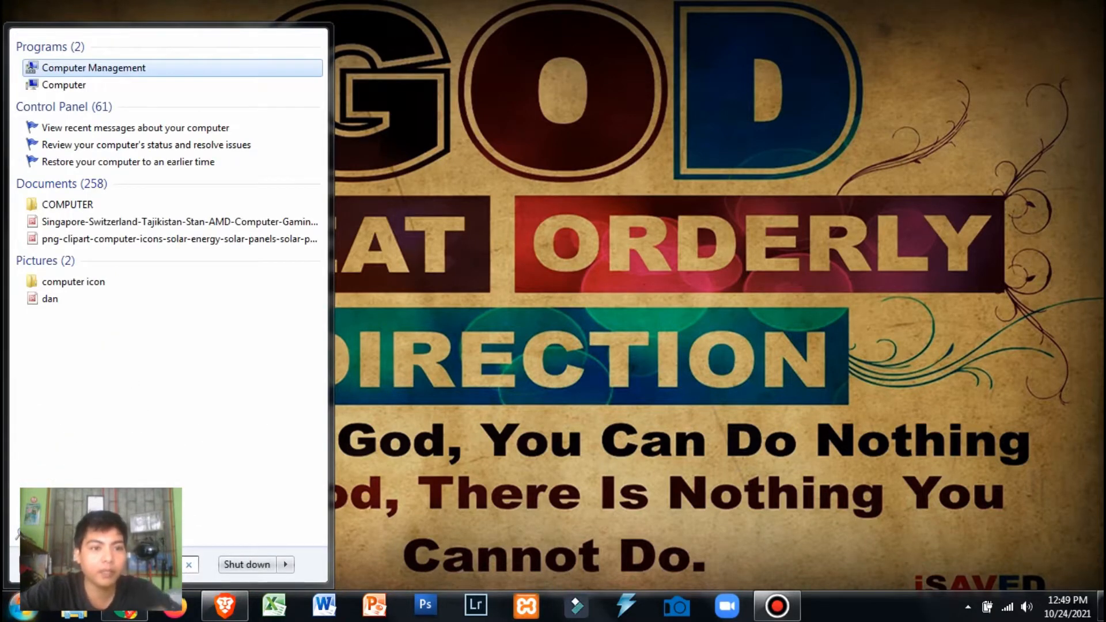
click(79, 69)
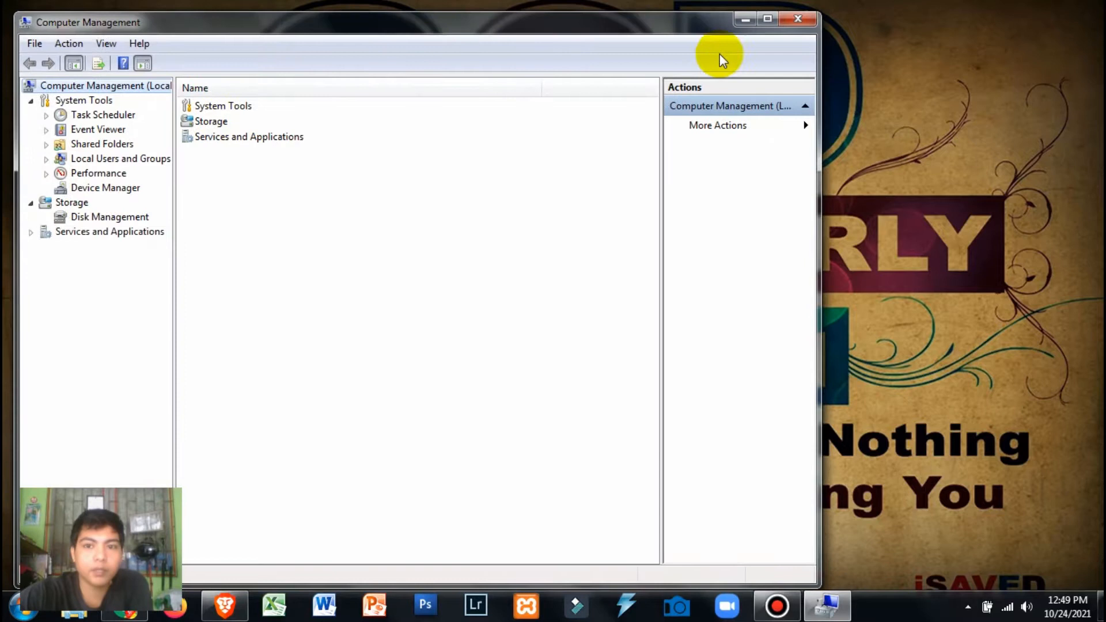
click(767, 19)
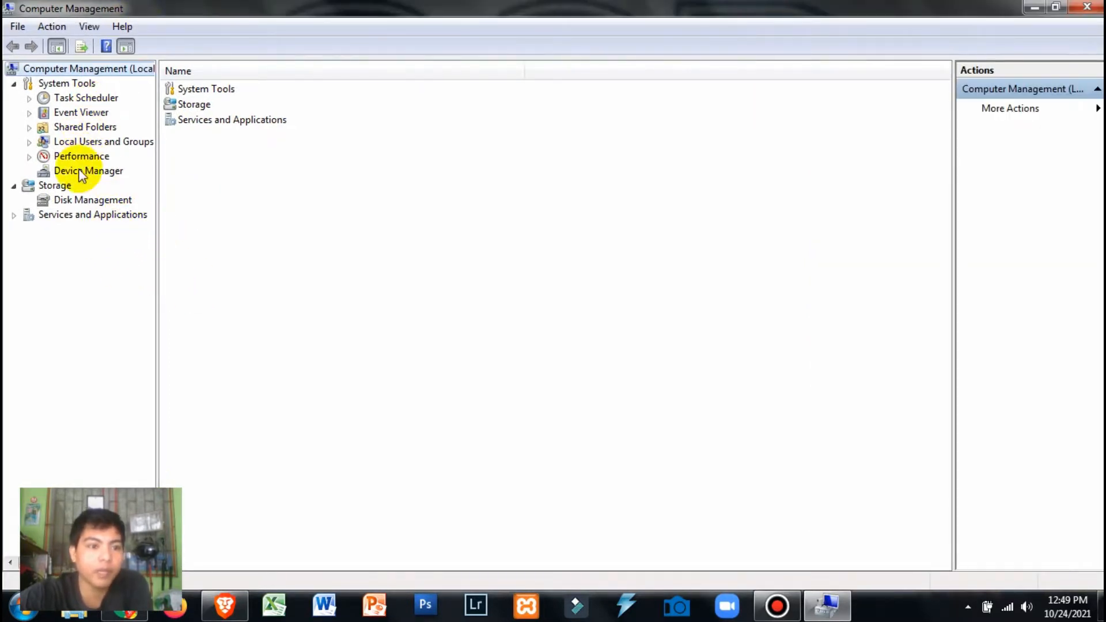
click(109, 201)
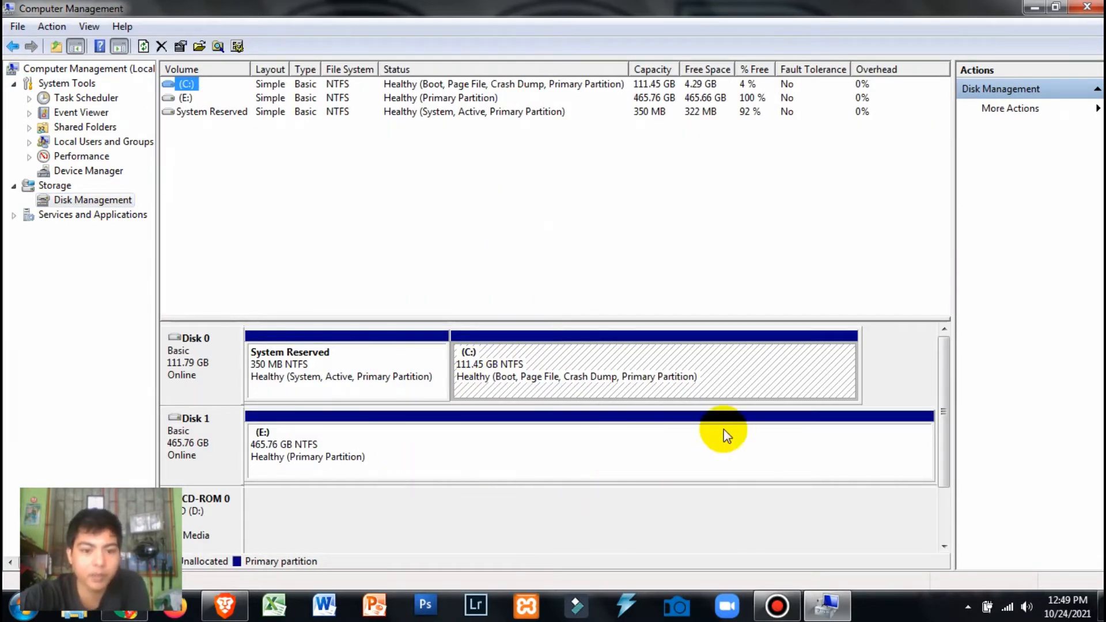
Step: Quick-format the E: volume on Disk 1 as NTFS with default allocation unit size and a blank volume label
click(347, 452)
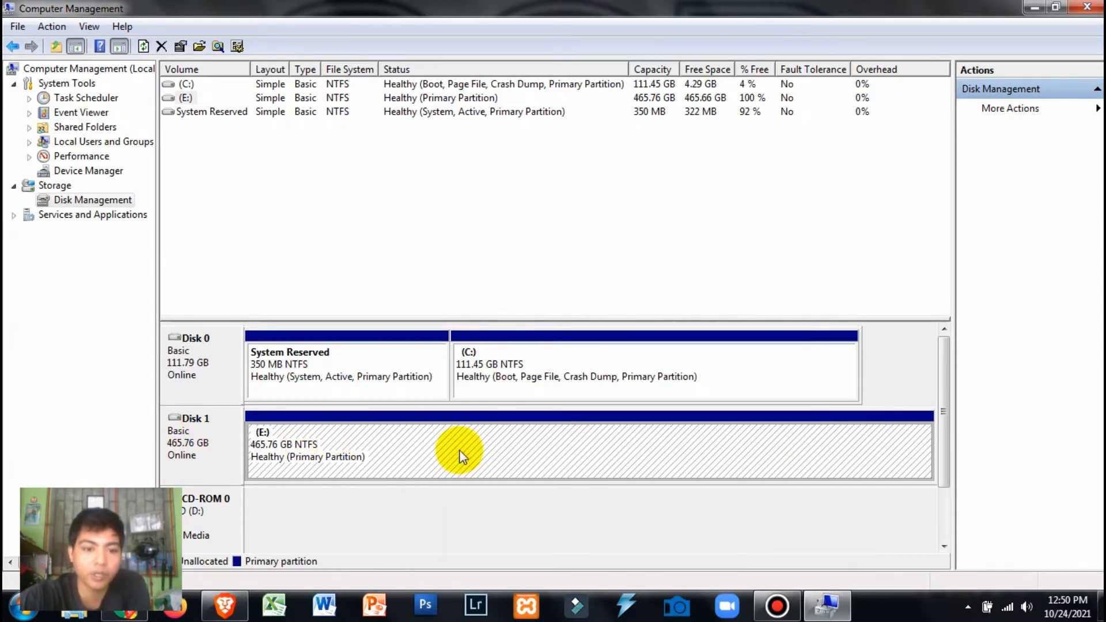
click(345, 453)
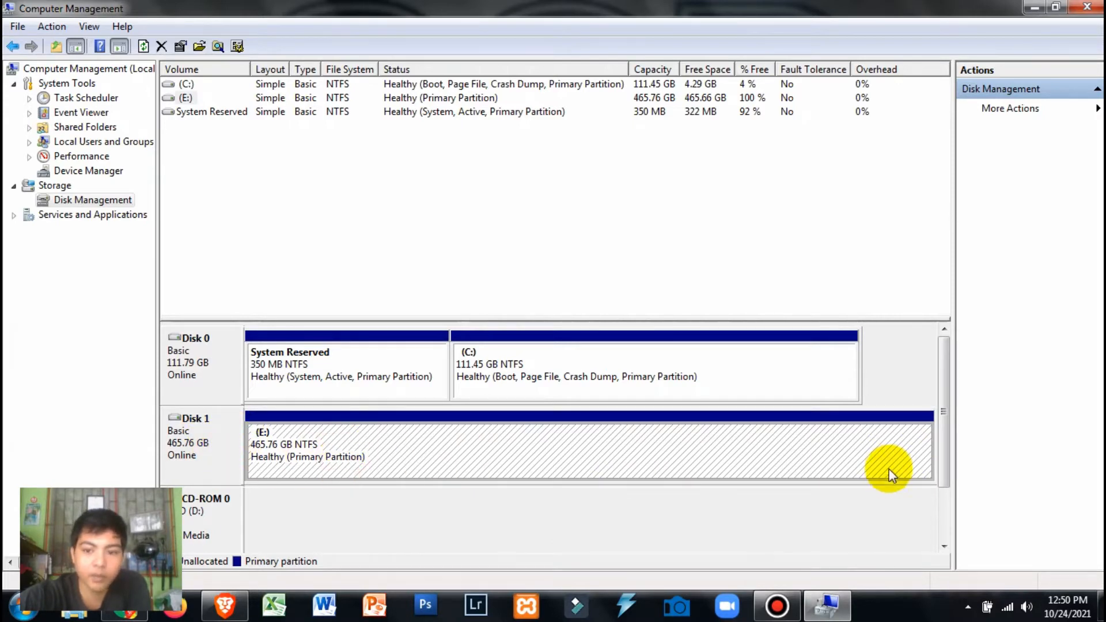
drag(942, 415, 949, 378)
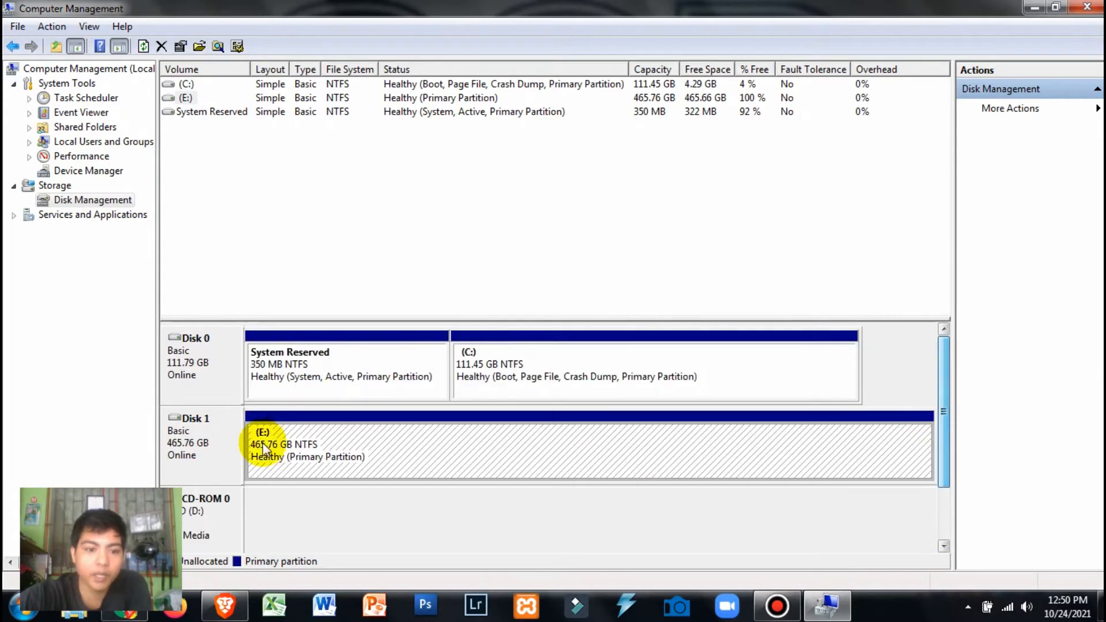
right_click(459, 451)
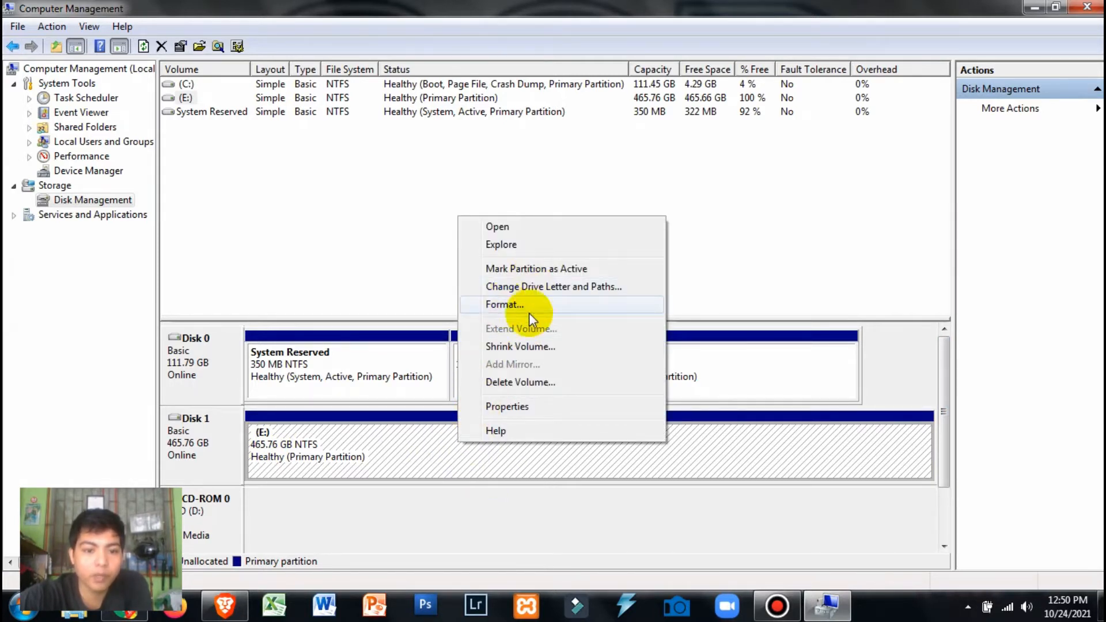
right_click(328, 444)
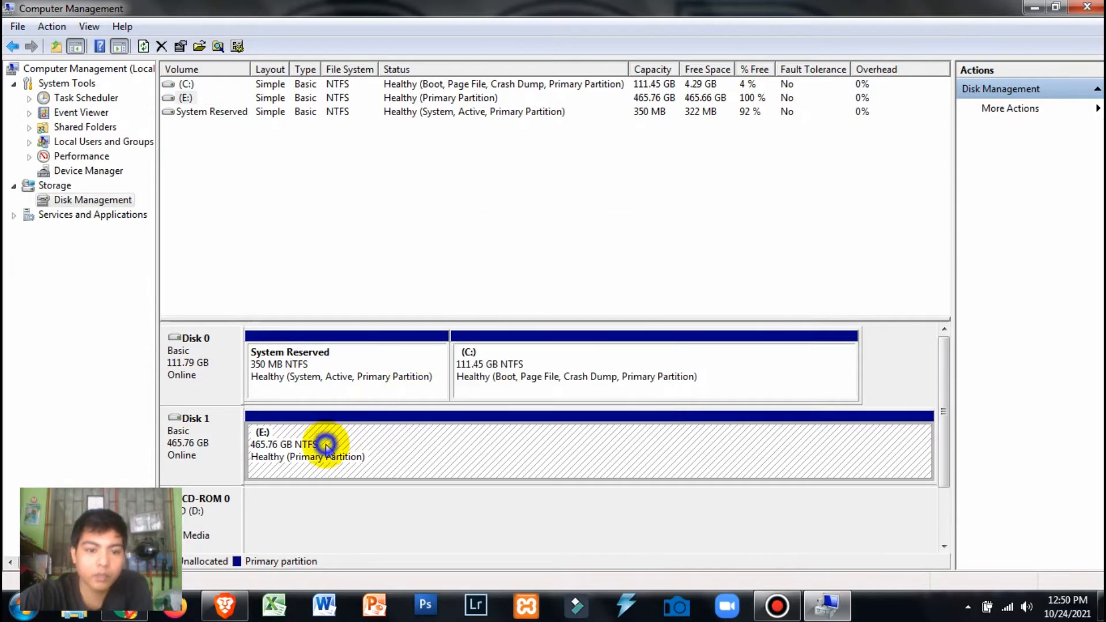
click(391, 309)
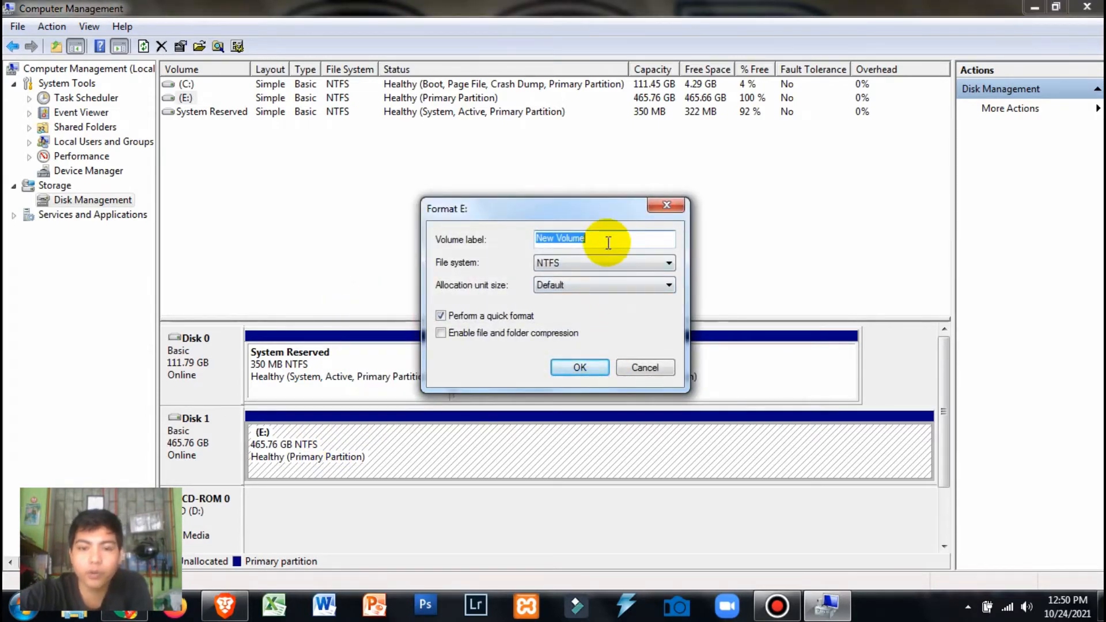
key(BackSpace)
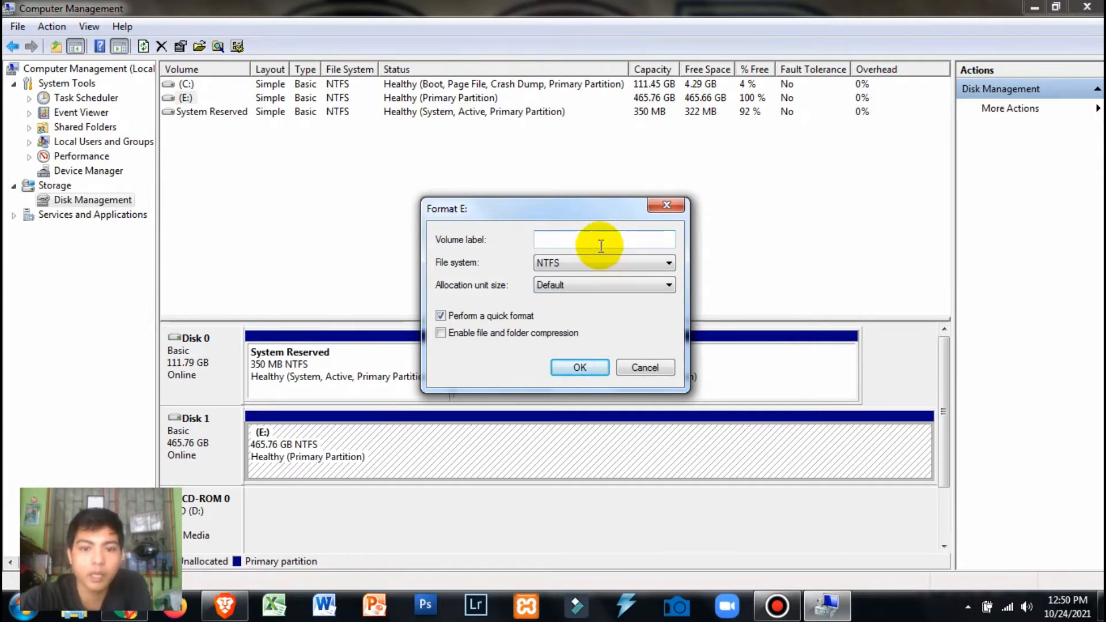
click(568, 264)
click(568, 264)
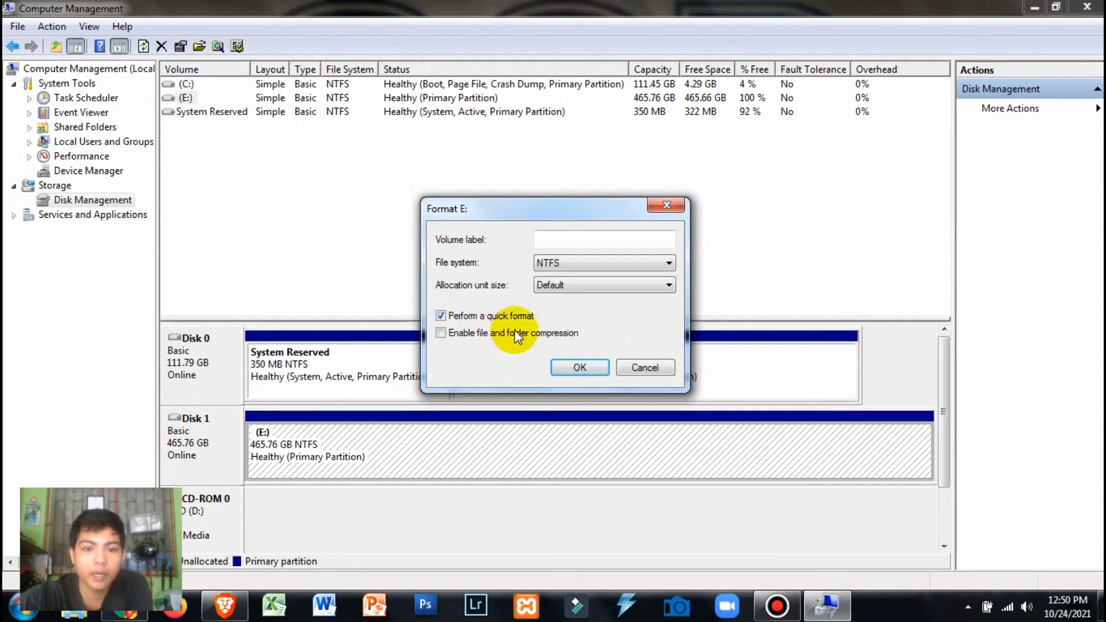
click(581, 369)
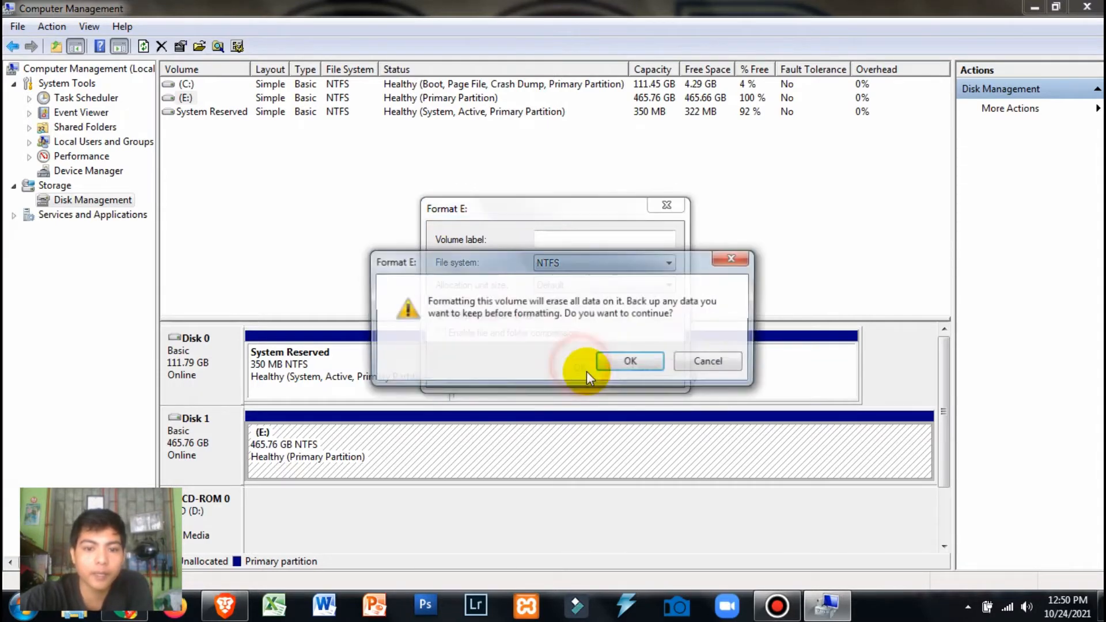
click(637, 362)
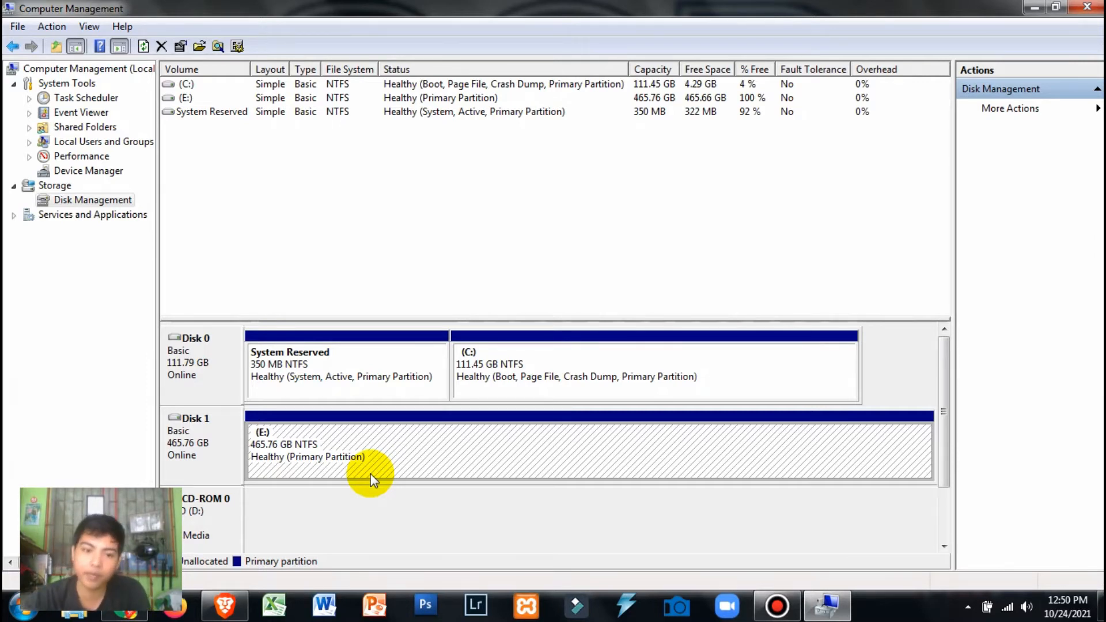
Step: Shrink the E: volume on Disk 1 by 233815 MB
right_click(391, 459)
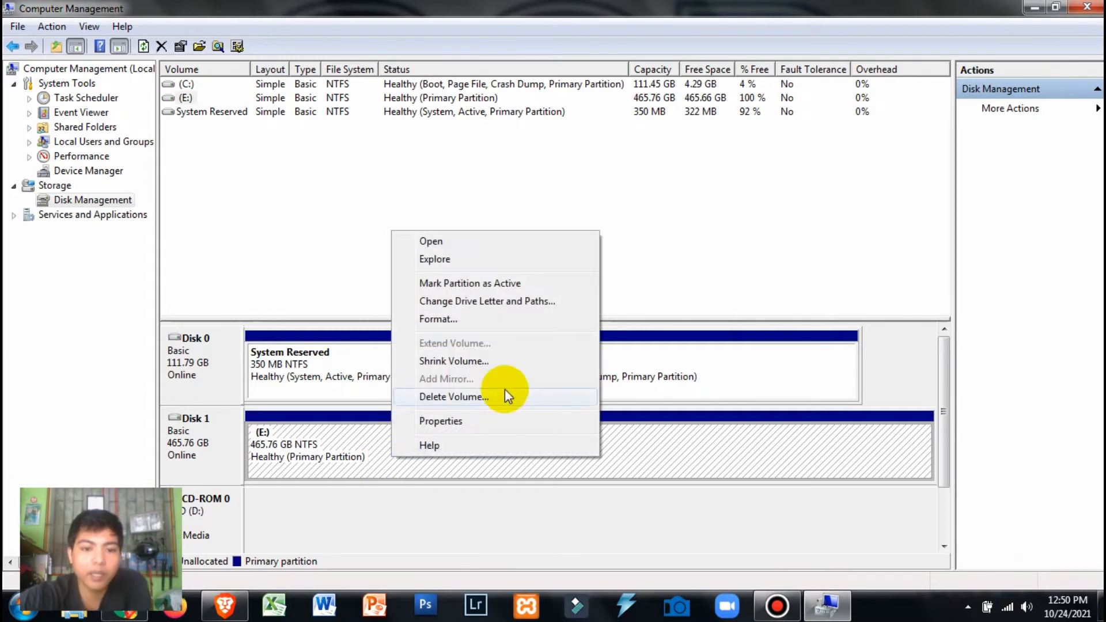
click(485, 360)
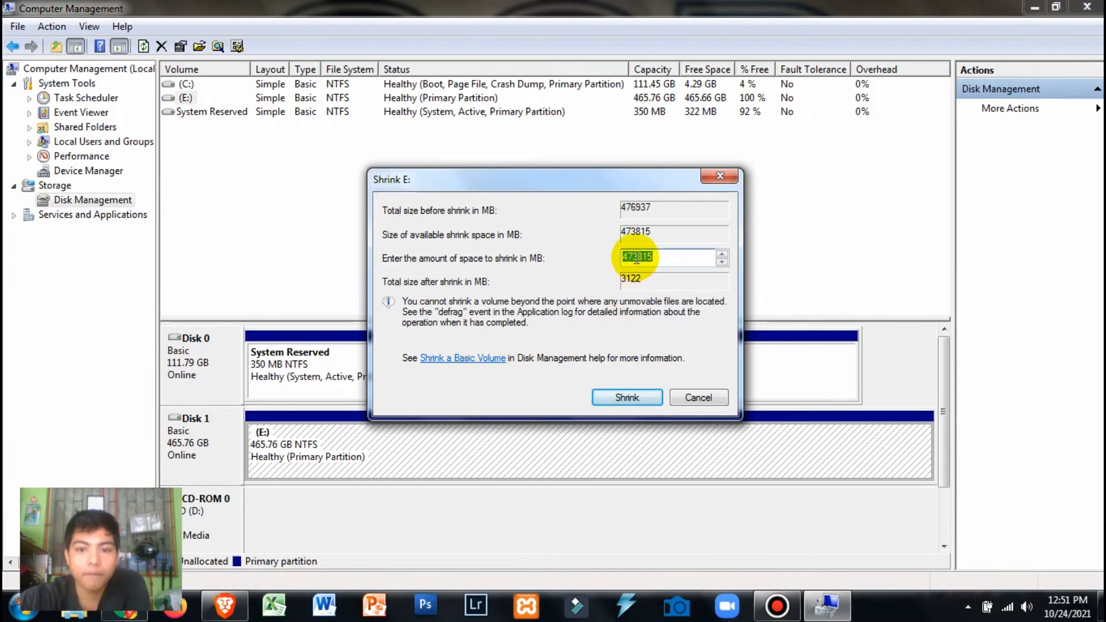
drag(633, 182, 696, 123)
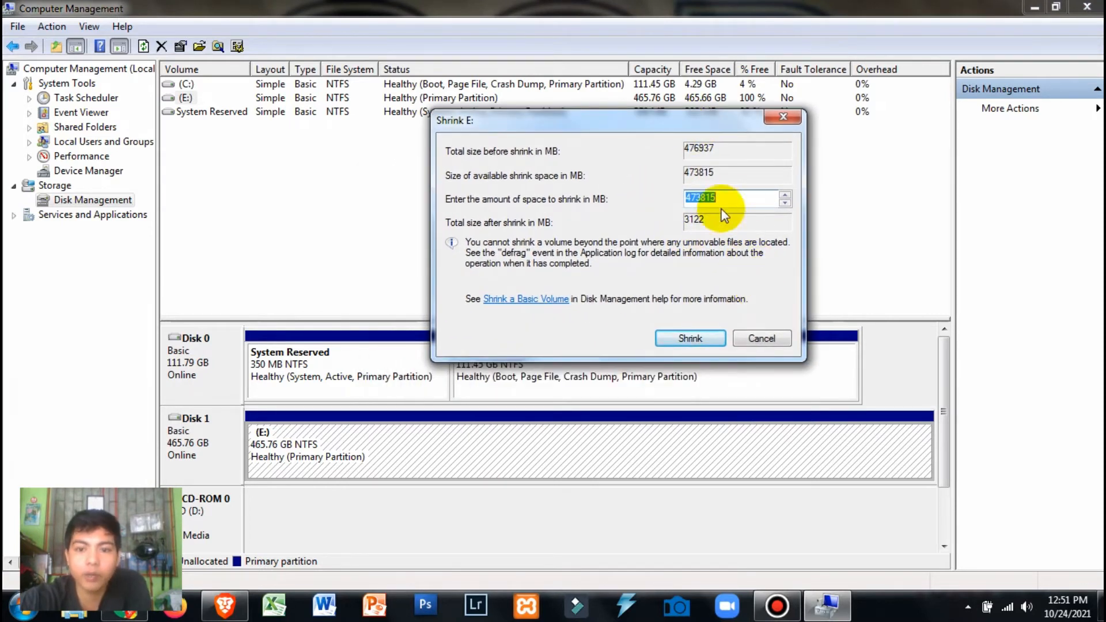
click(758, 197)
drag(759, 197, 684, 196)
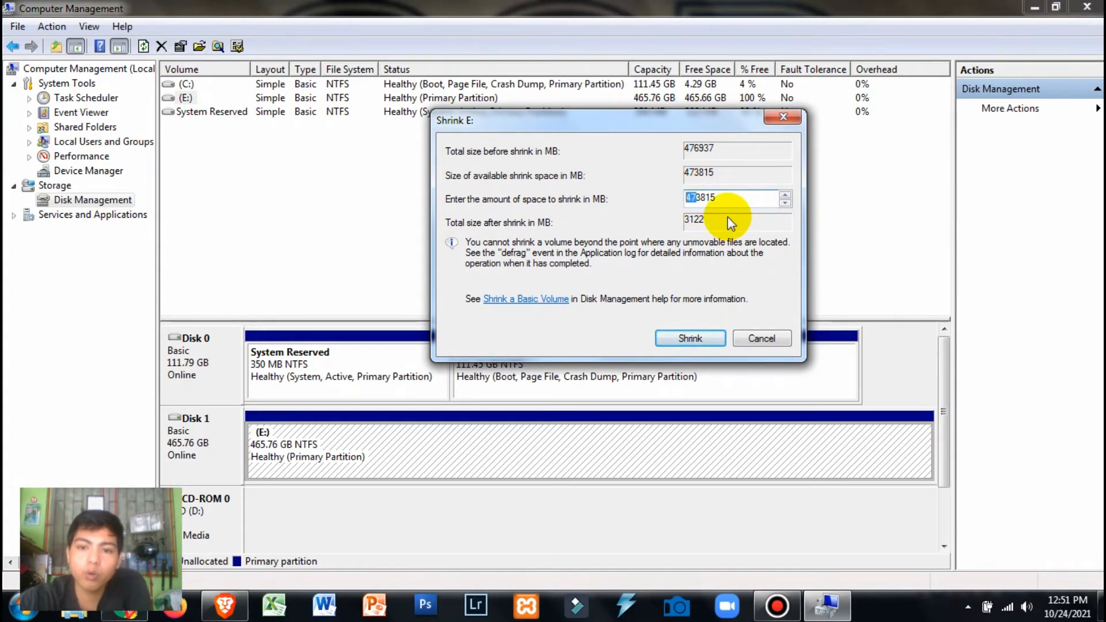
drag(722, 199, 662, 190)
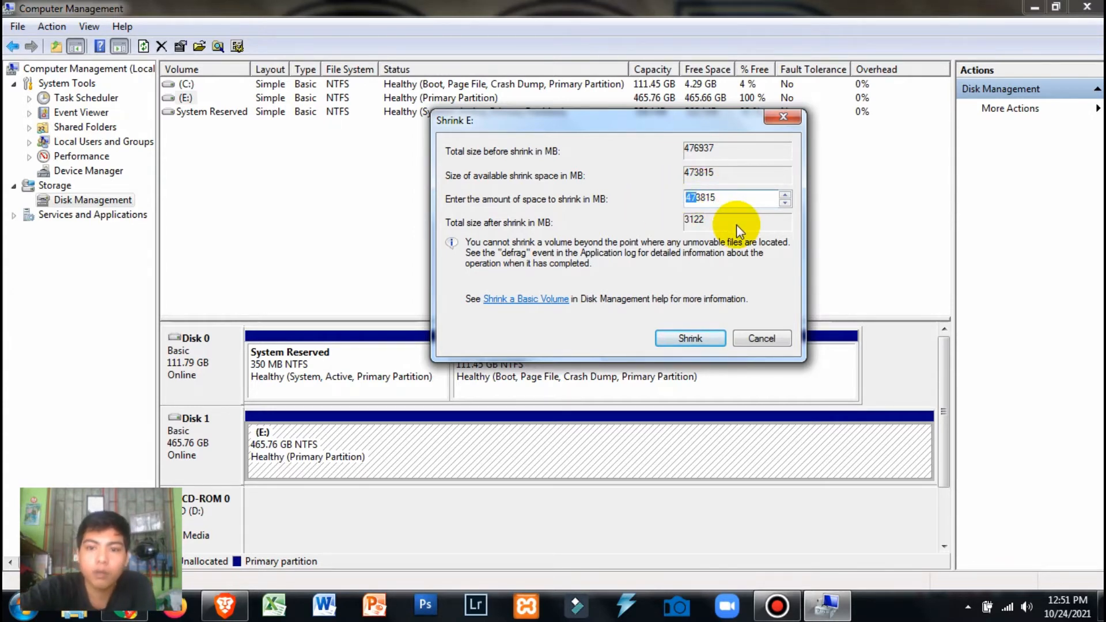
text(23)
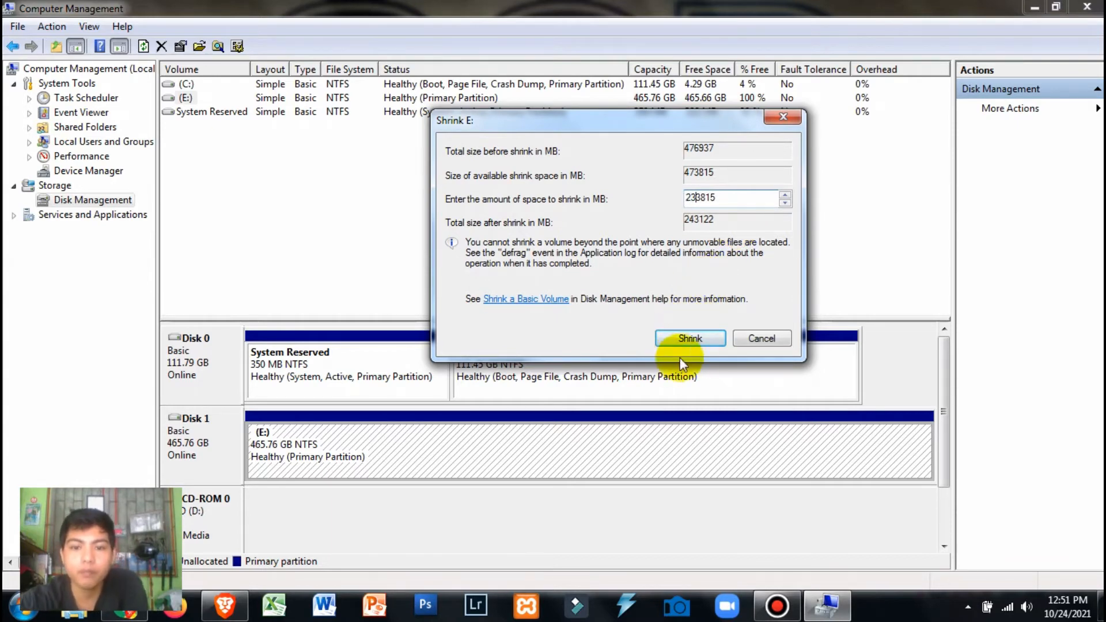
click(691, 339)
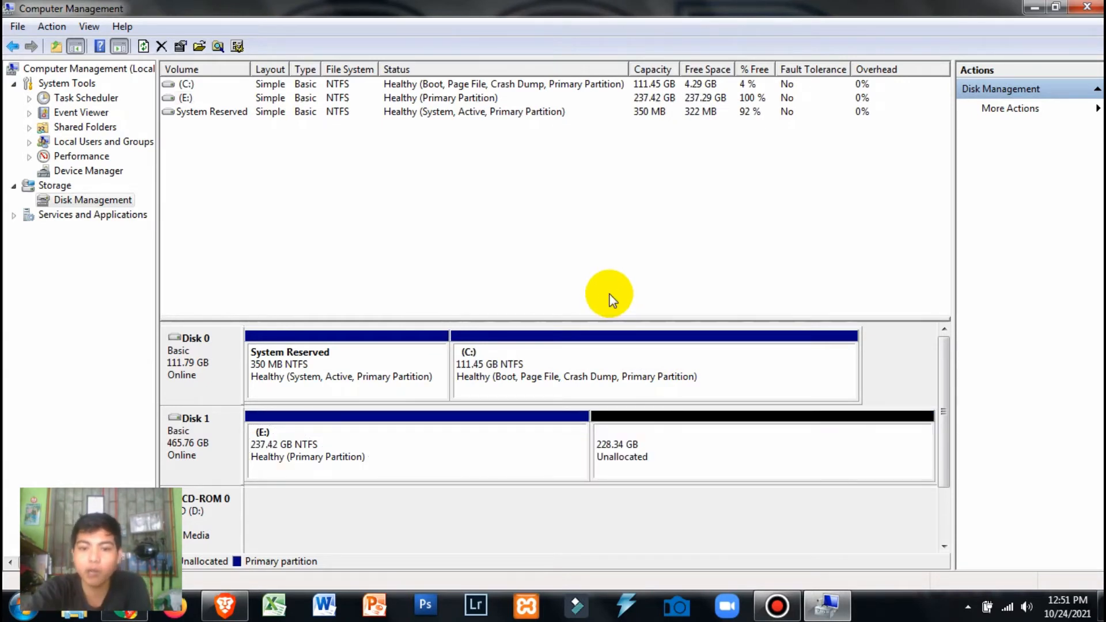
click(522, 440)
click(686, 440)
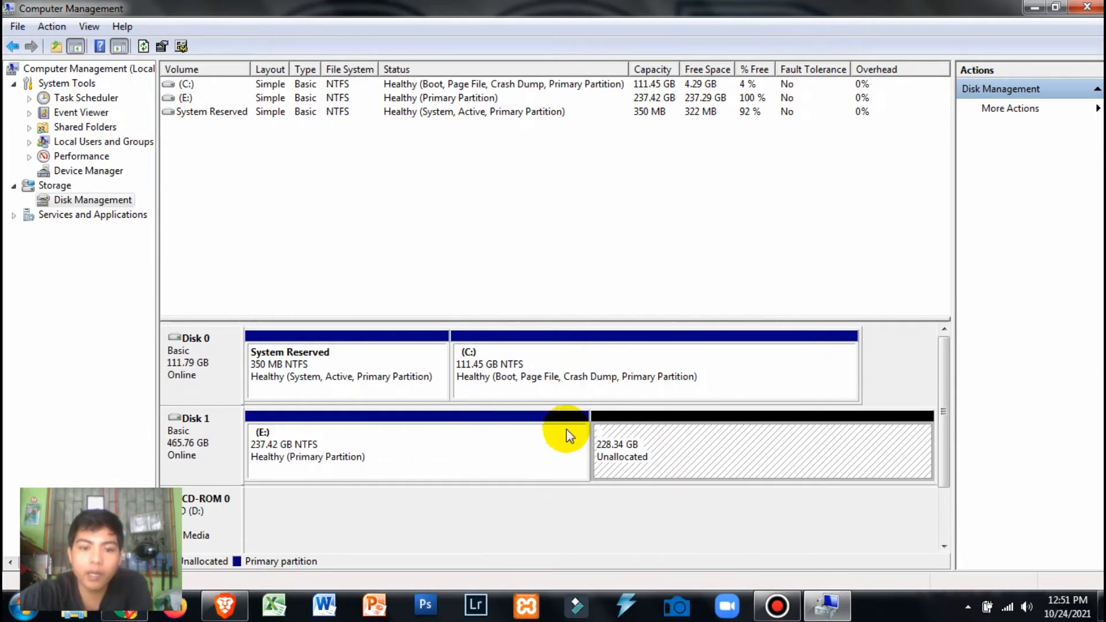
right_click(668, 444)
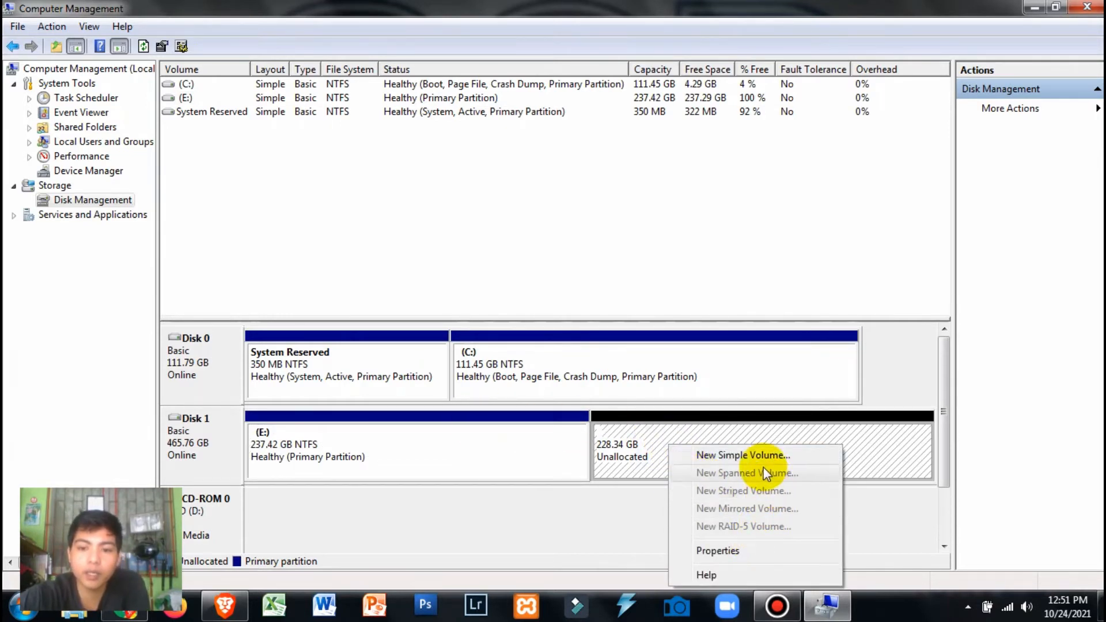
click(448, 457)
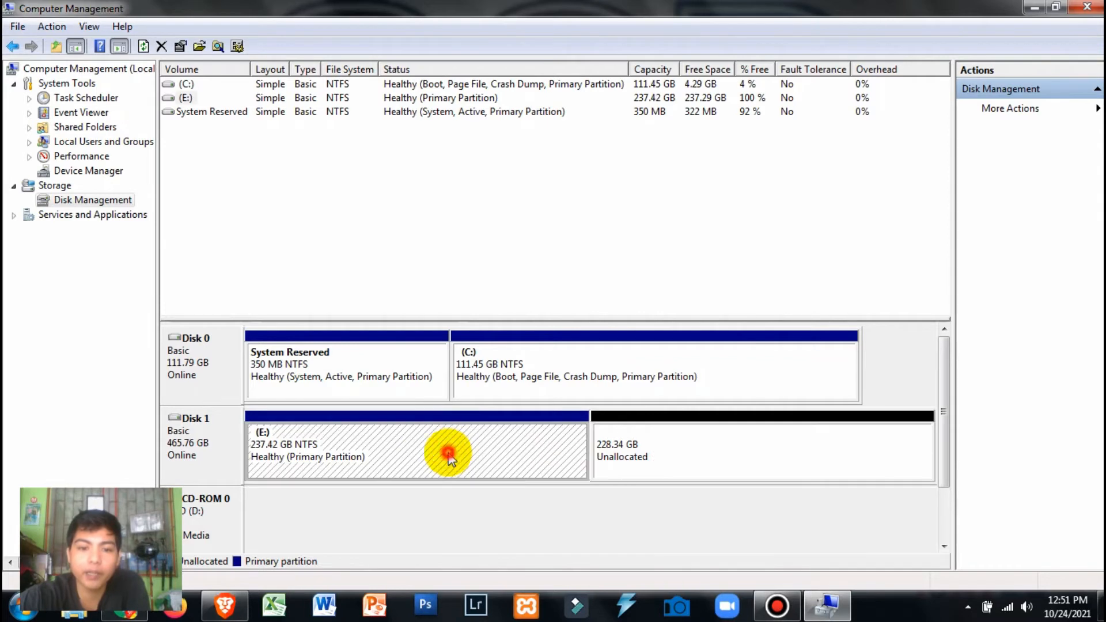
Step: Set up a new simple volume in Disk 1's unallocated space with a size of 233815 MB and drive letter F:
click(660, 447)
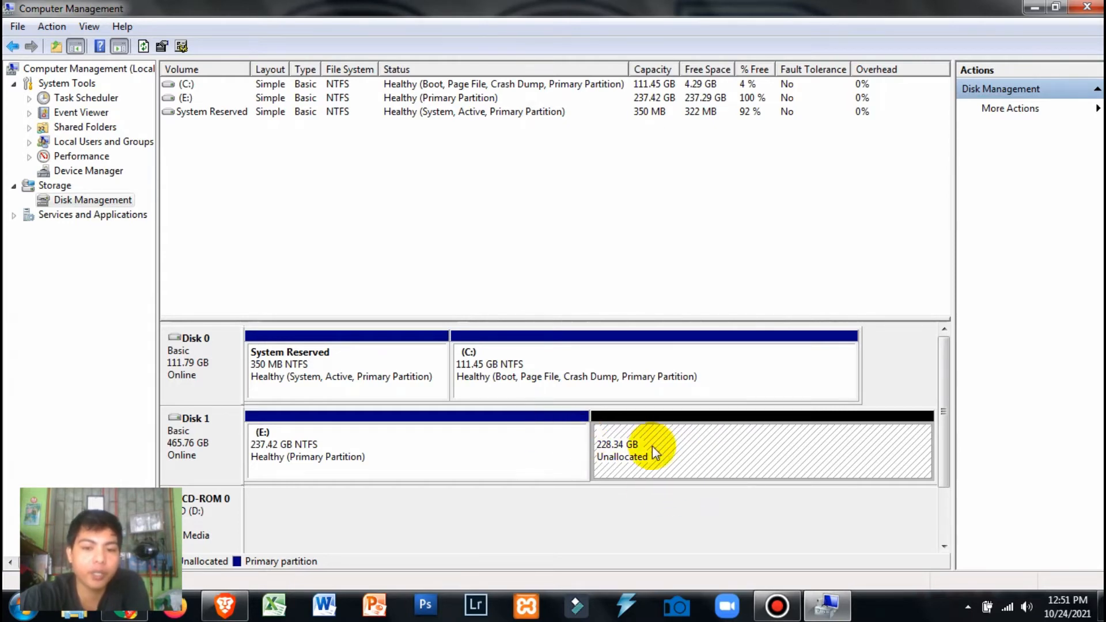
right_click(672, 440)
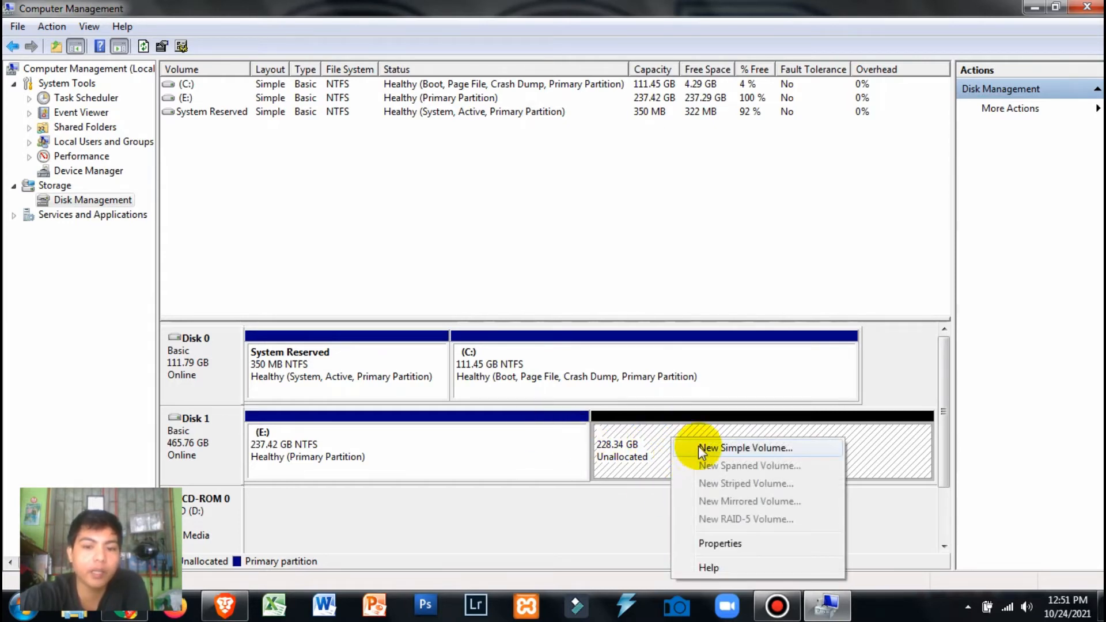
click(769, 447)
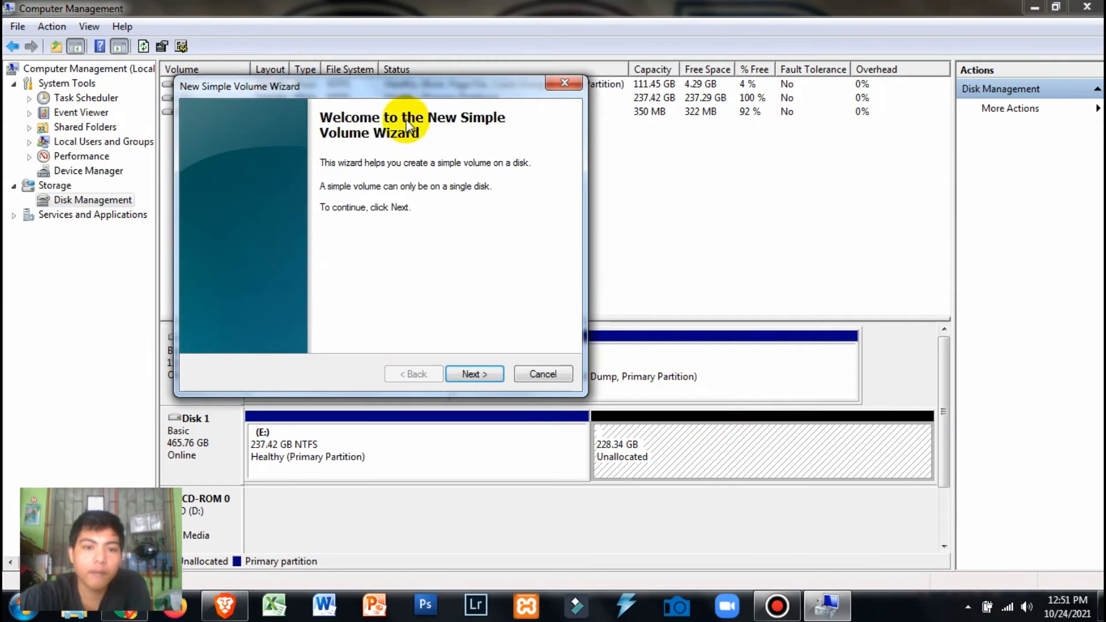
drag(548, 46, 553, 44)
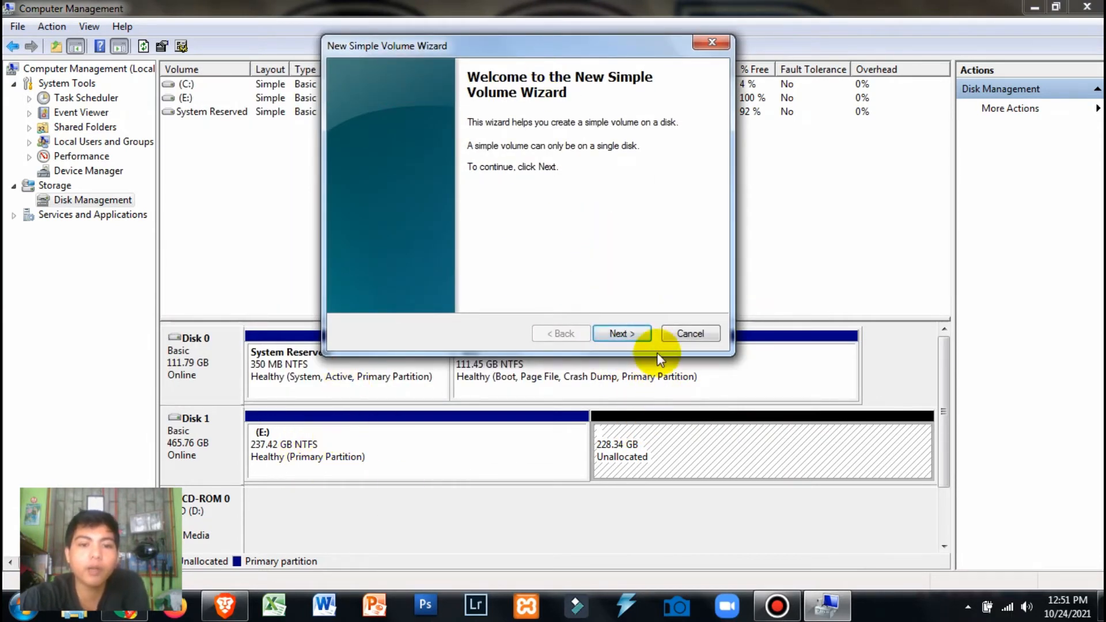
click(630, 333)
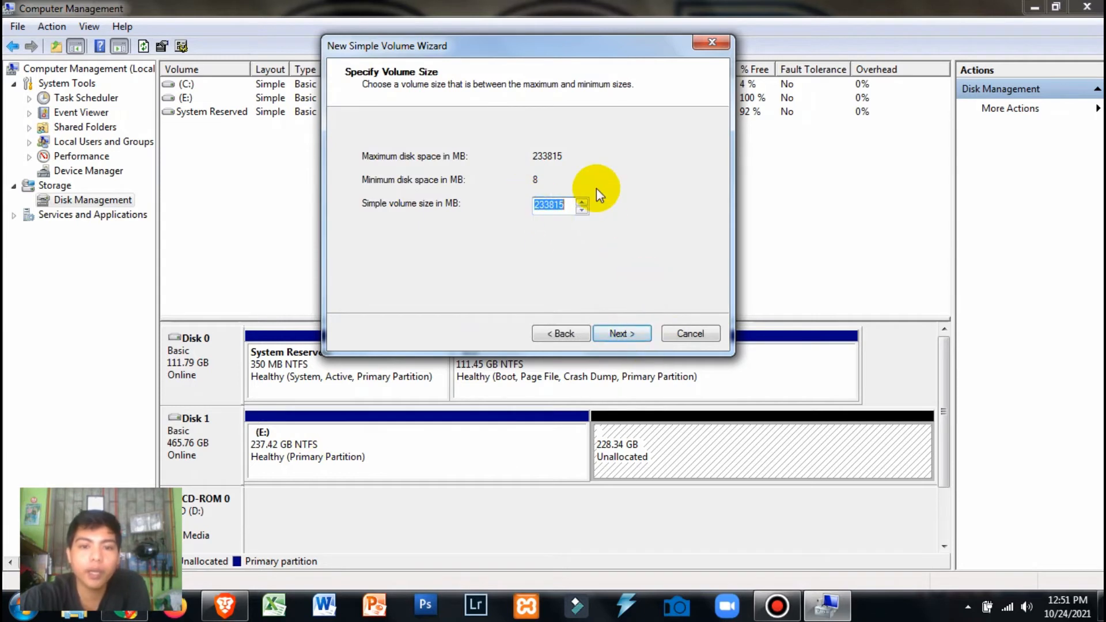
click(614, 337)
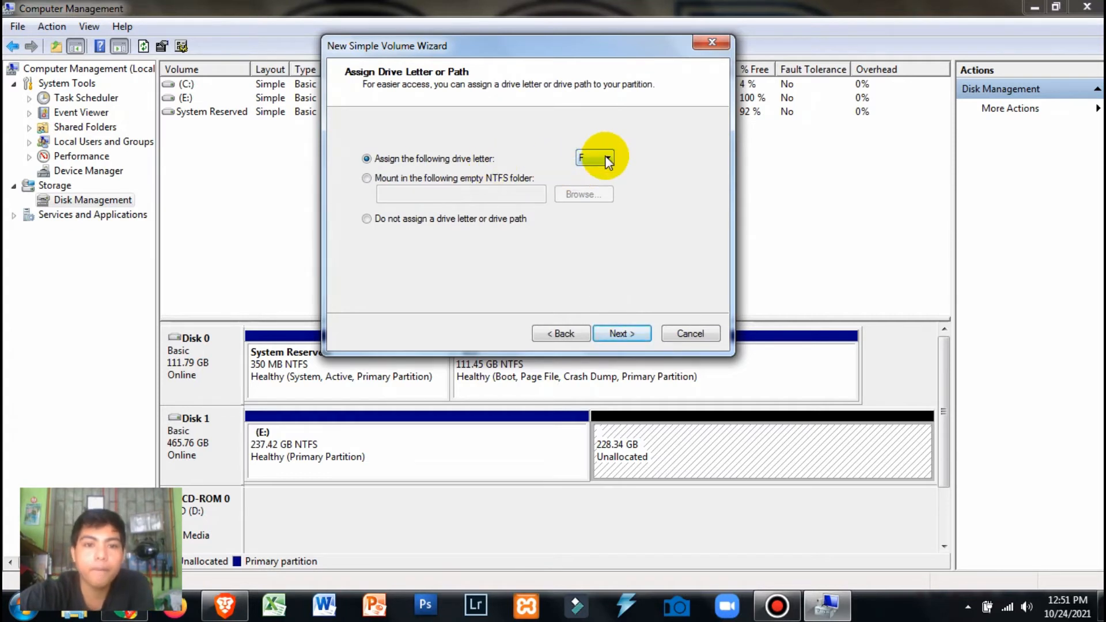
click(632, 333)
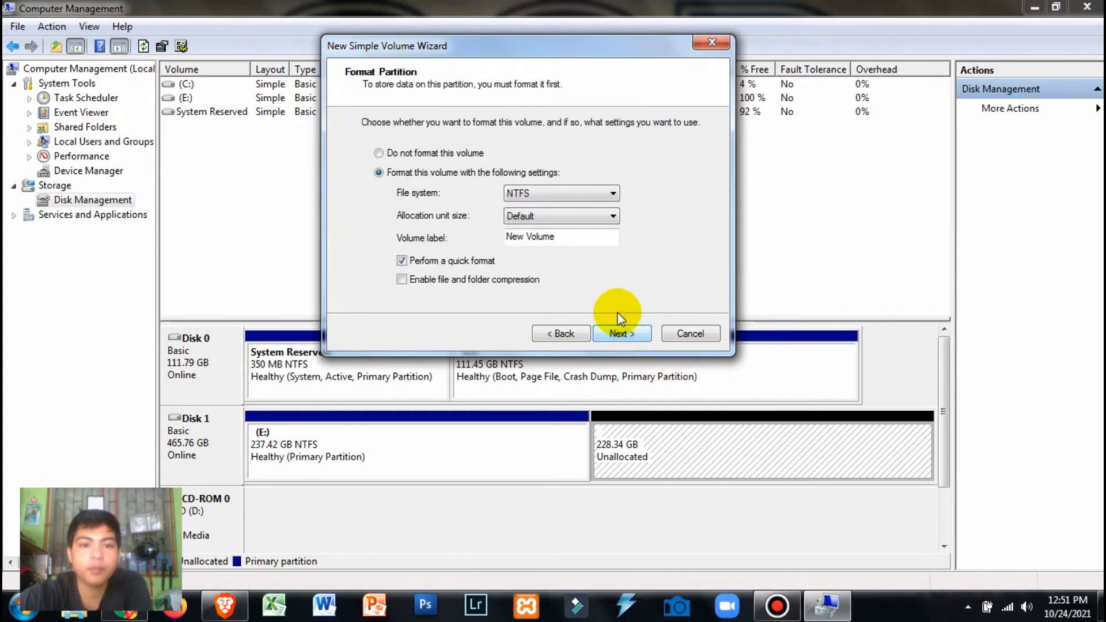
Step: Clear the new volume's label and create it with a quick NTFS format and default allocation unit size
drag(568, 235, 333, 235)
key(BackSpace)
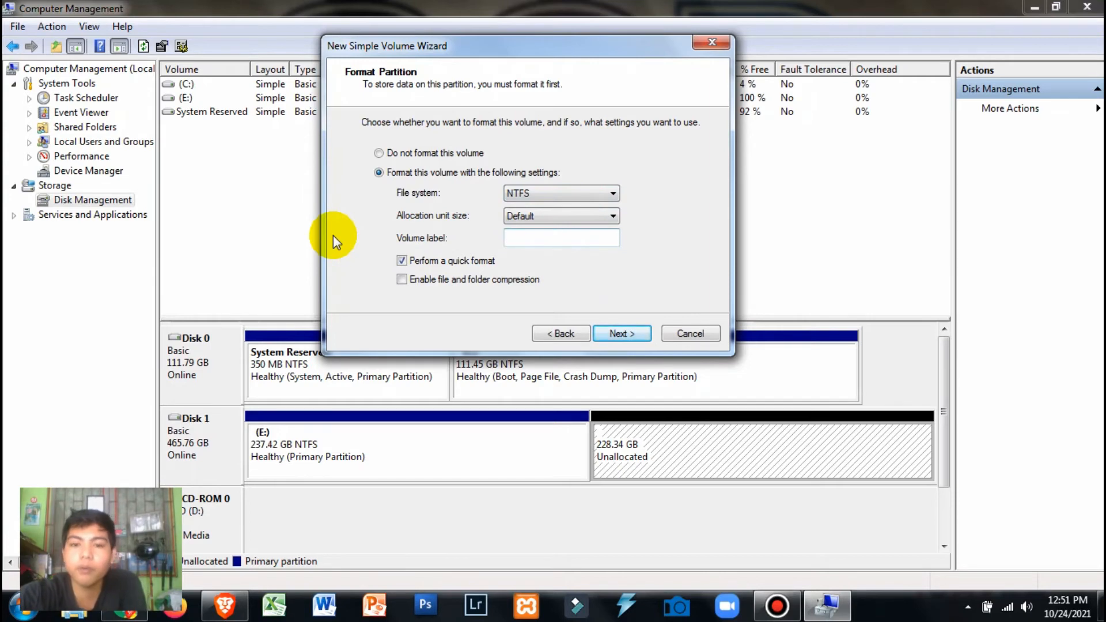
click(618, 332)
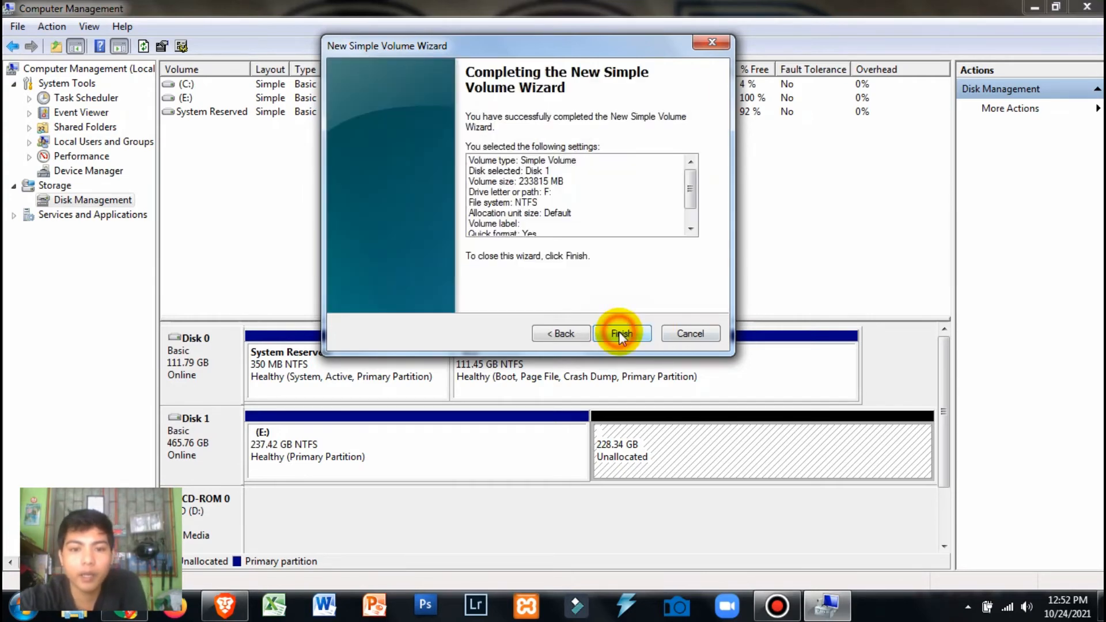
click(620, 334)
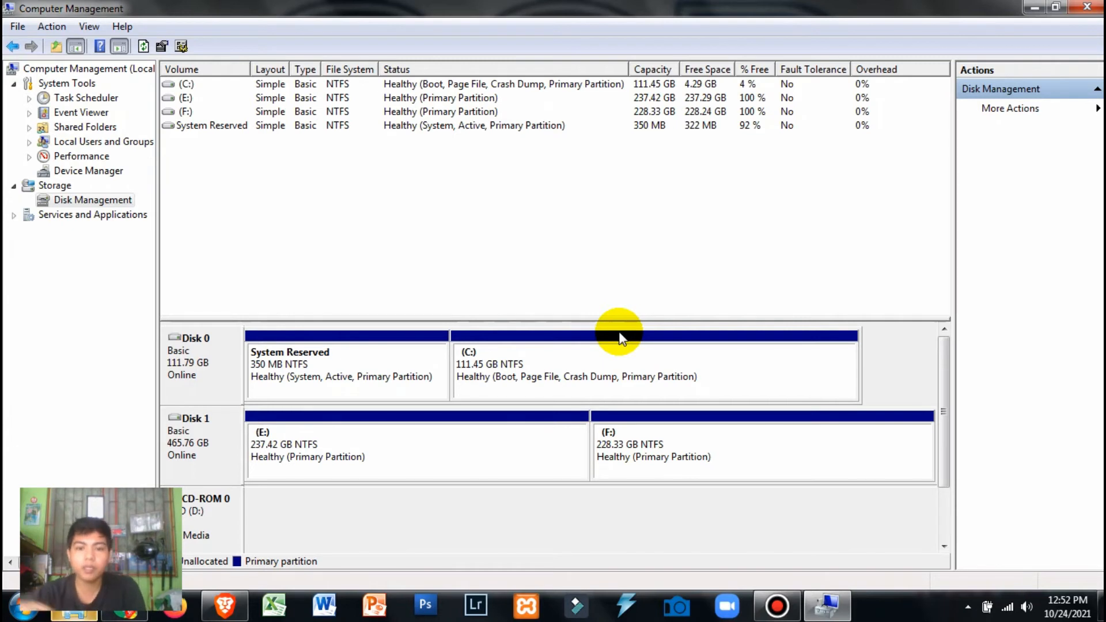
Step: Check the E: and F: partitions on Disk 1 and close Computer Management
click(323, 453)
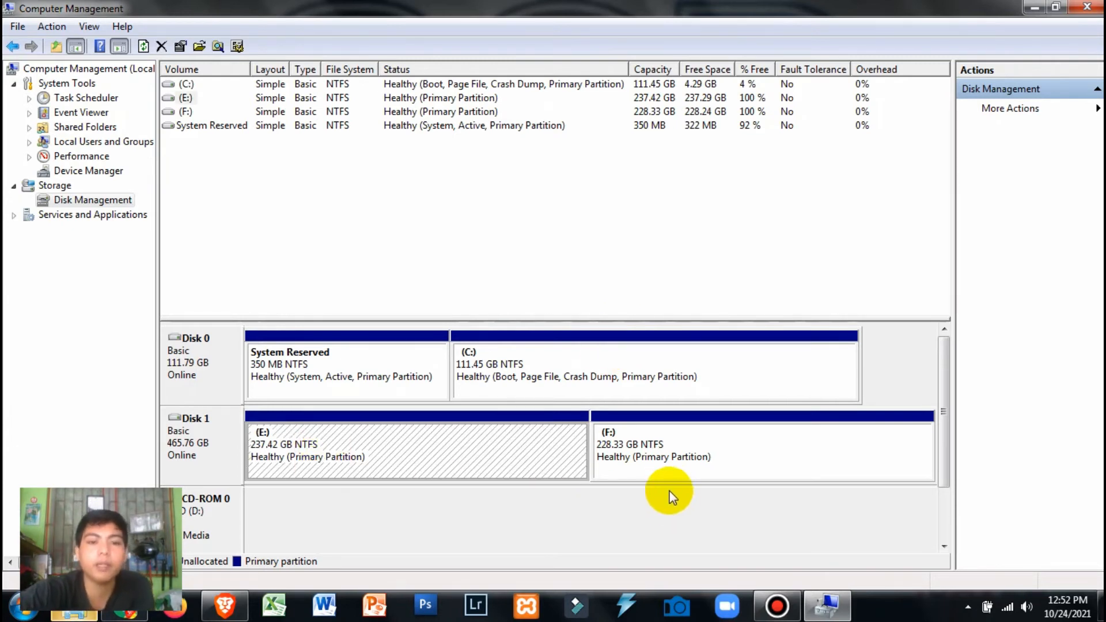
click(673, 452)
click(475, 449)
click(673, 453)
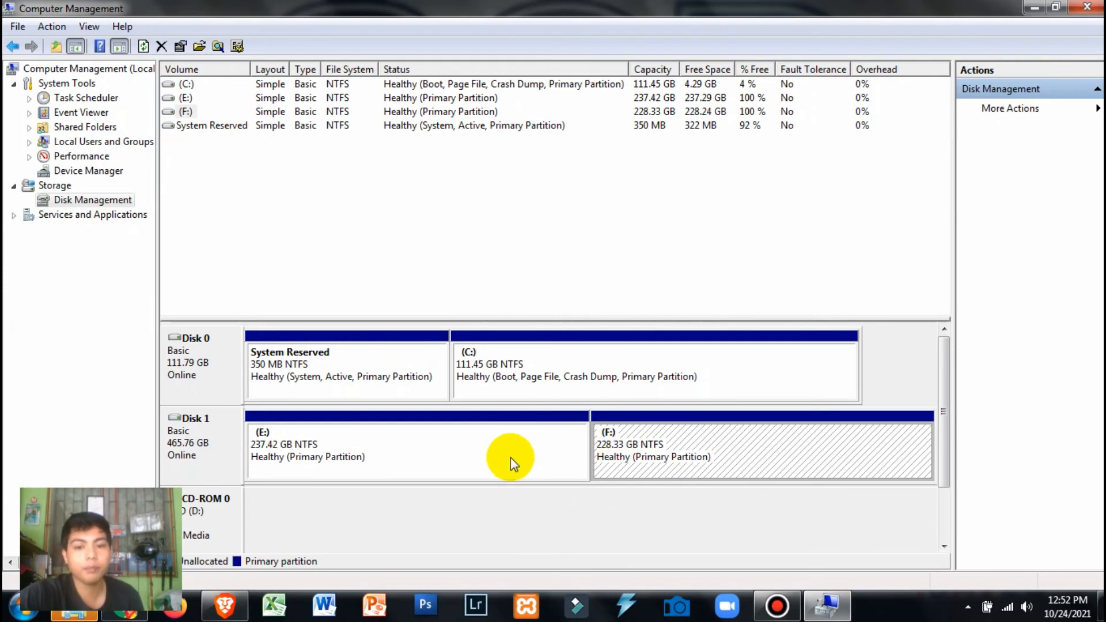
click(485, 448)
click(645, 447)
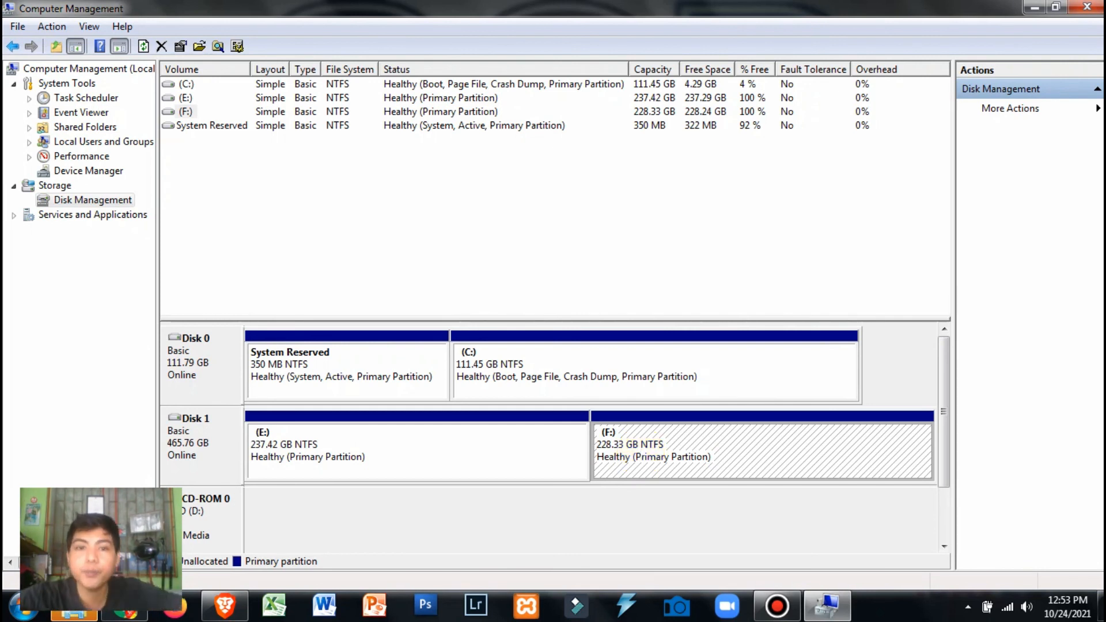
click(1087, 7)
click(665, 91)
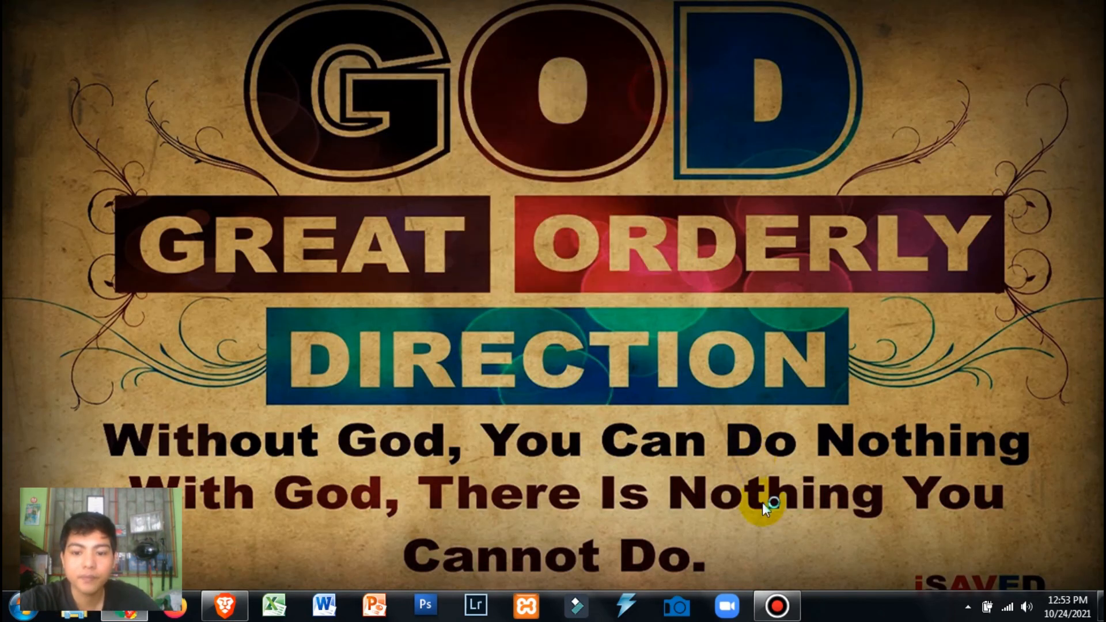